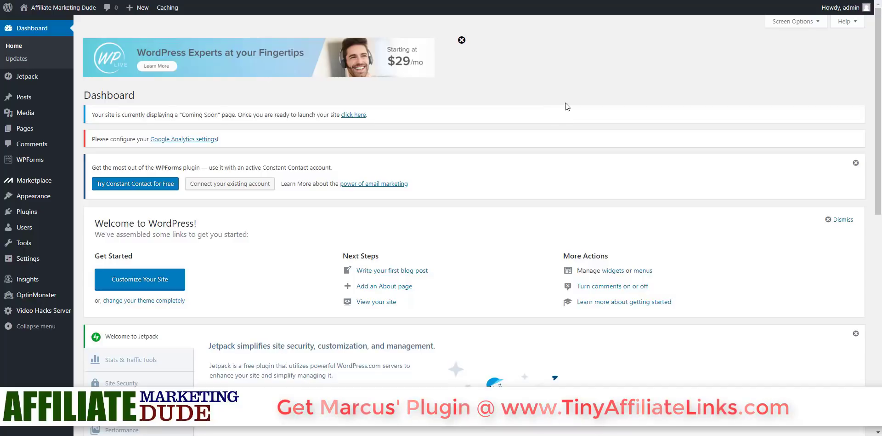
Step: Open the form for uploading a new plugin and begin choosing its file
mouse_move(41, 211)
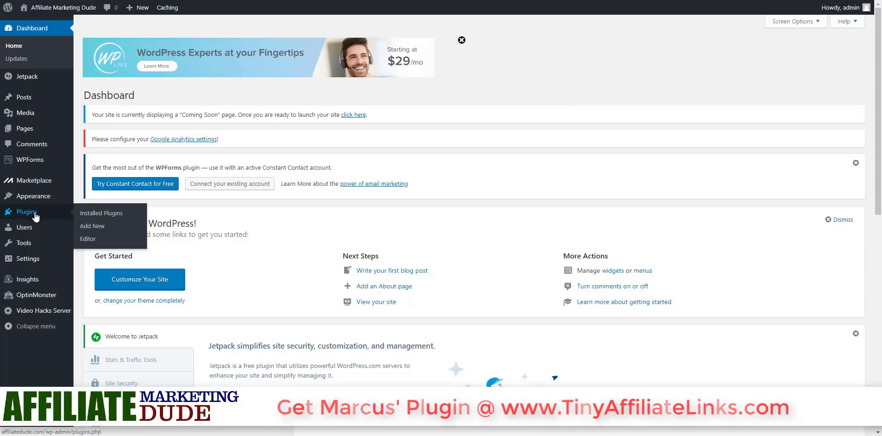
click(93, 226)
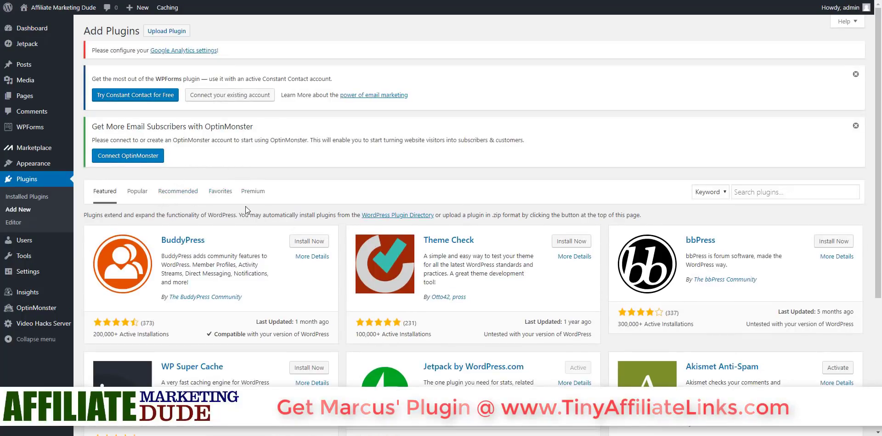
click(172, 34)
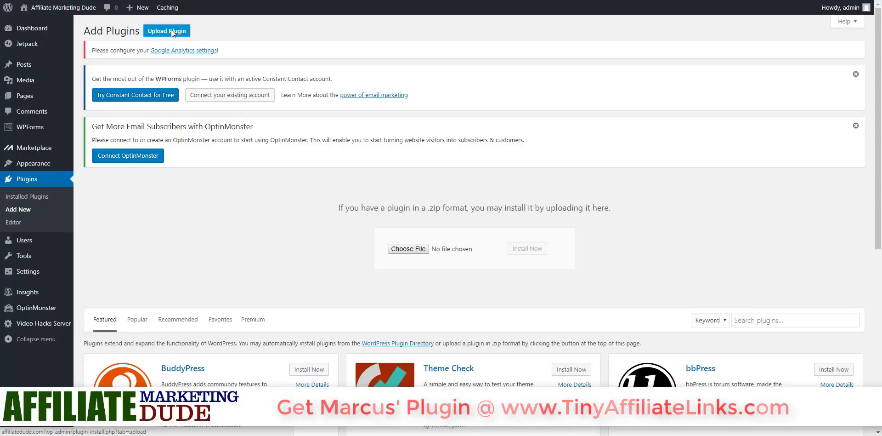
click(398, 249)
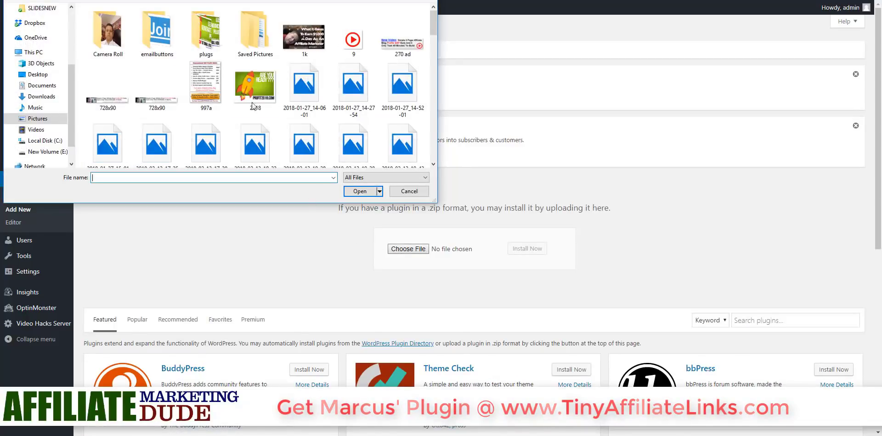
double_click(212, 45)
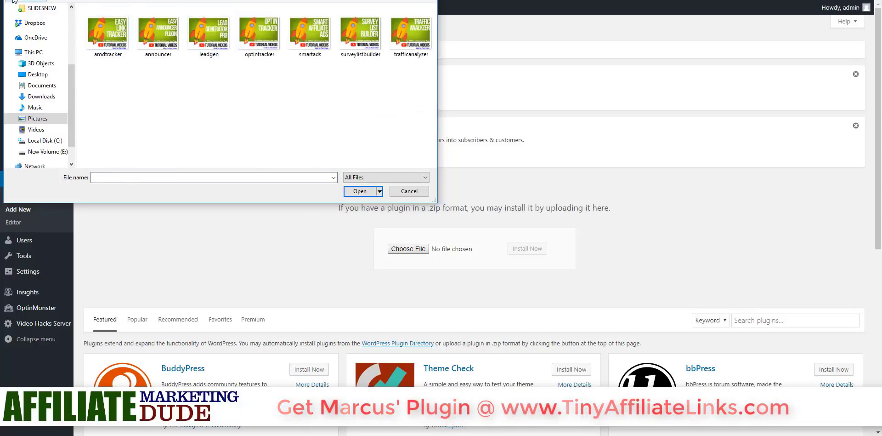
key(BackSpace)
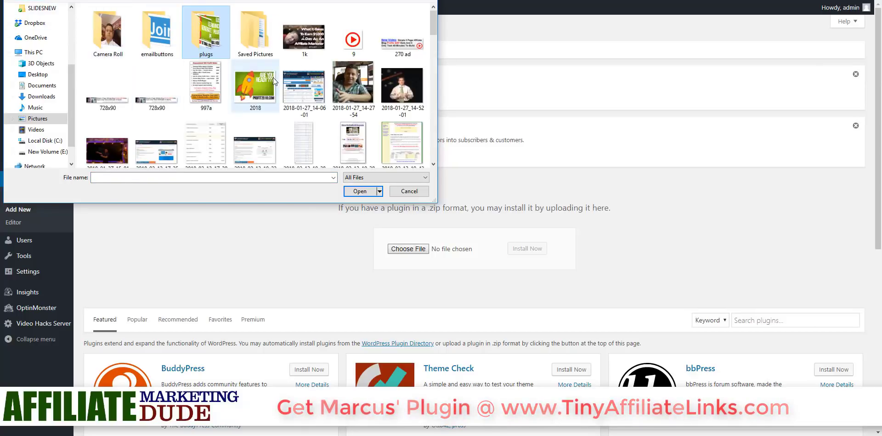
scroll(231, 78, down, 2)
scroll(230, 75, down, 5)
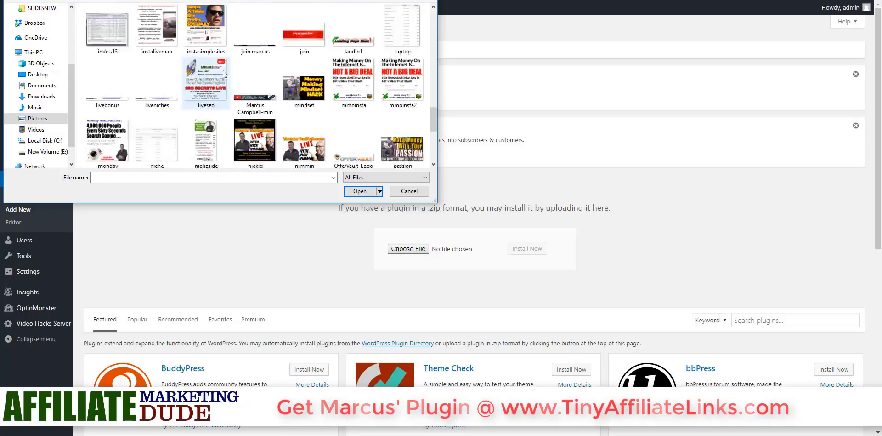
scroll(46, 27, up, 2)
scroll(54, 30, up, 1)
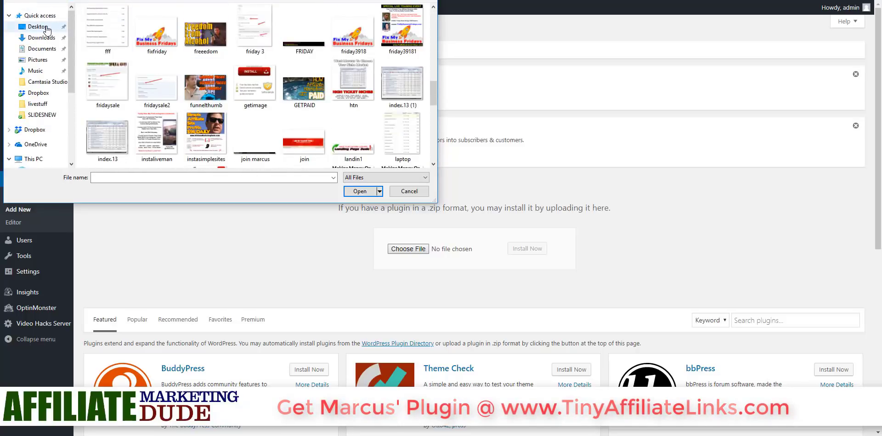
Step: Select afdlinks.zip from the plugin folder on the Desktop as the file to upload
click(46, 27)
double_click(152, 34)
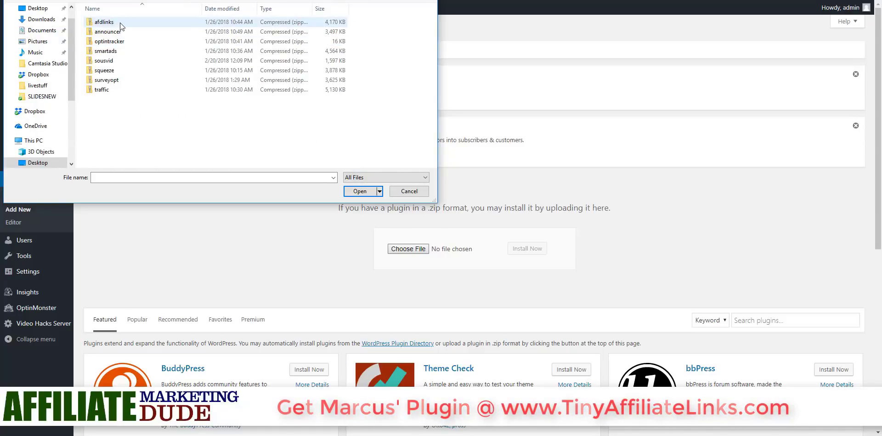
double_click(121, 23)
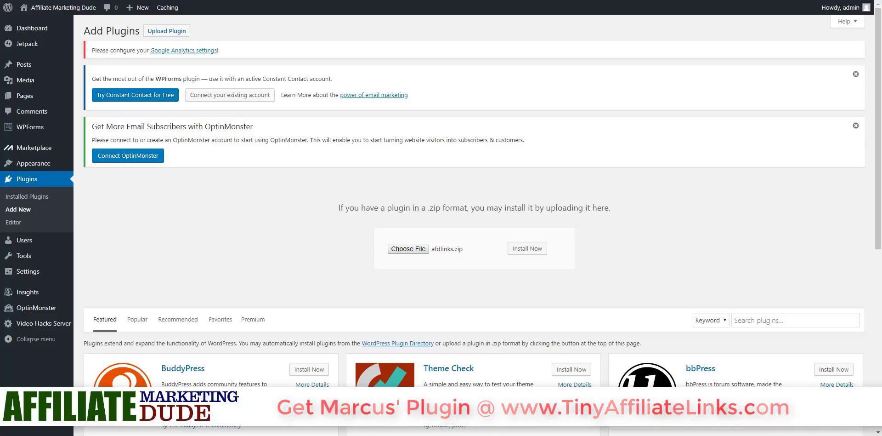
Step: Install the uploaded afdlinks.zip plugin and activate it
click(527, 250)
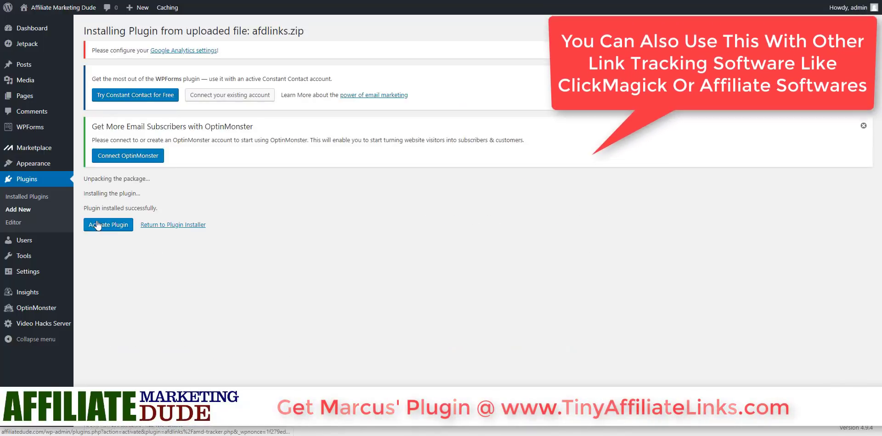
click(98, 224)
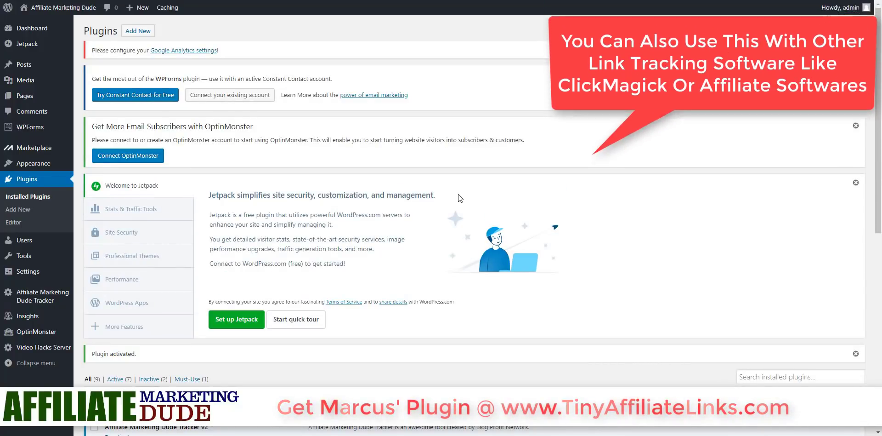
scroll(456, 194, down, 4)
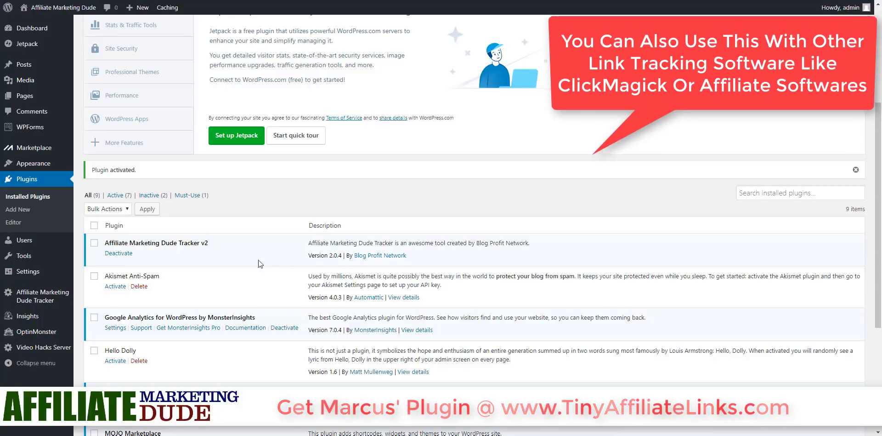
Step: Set the Url Parser of Affiliate Marketing Dude Tracker to "go" and submit the settings
click(34, 301)
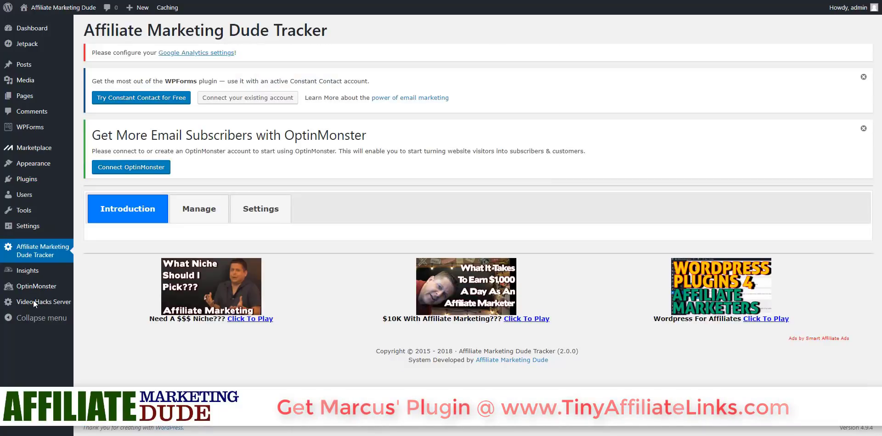
click(243, 215)
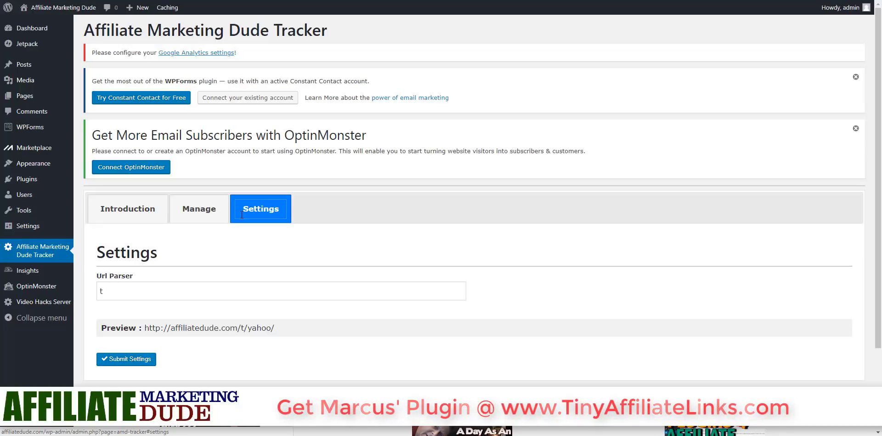
drag(108, 290, 95, 292)
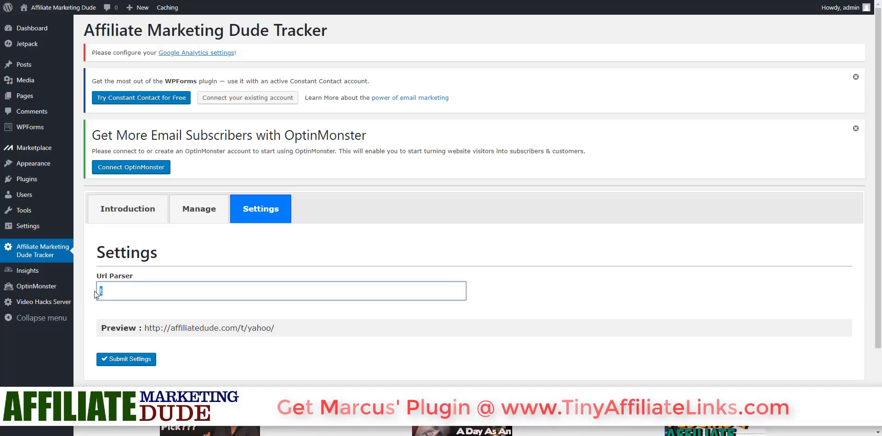
text(GO)
key(BackSpace)
key(BackSpace)
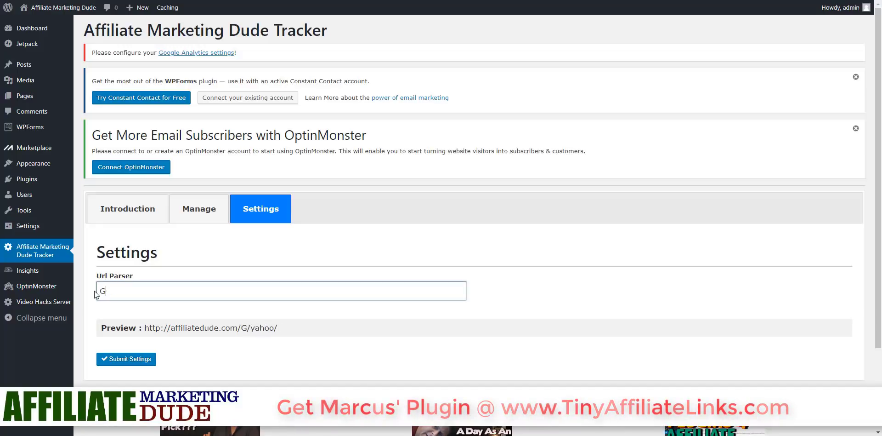
text(go)
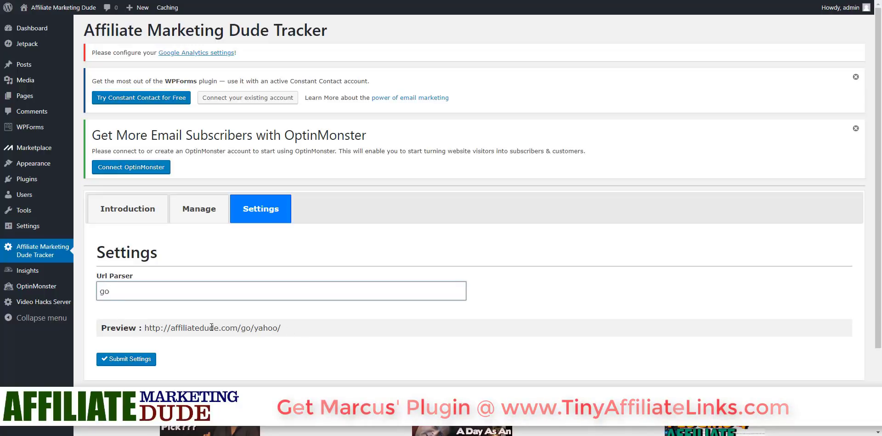
click(140, 362)
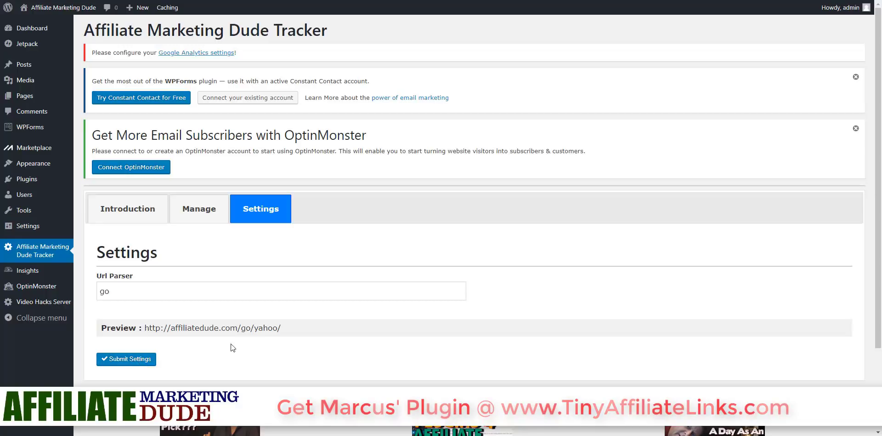
Step: Open the tracker's link management, then switch to the ClickFunnels affiliate page and copy the default link for the Free 14 Day Trial Pages
click(200, 214)
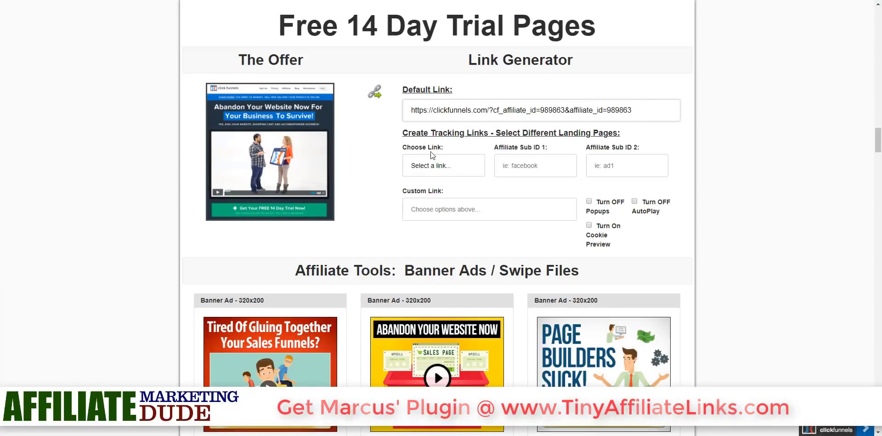
drag(417, 113, 642, 114)
key(ctrl+c)
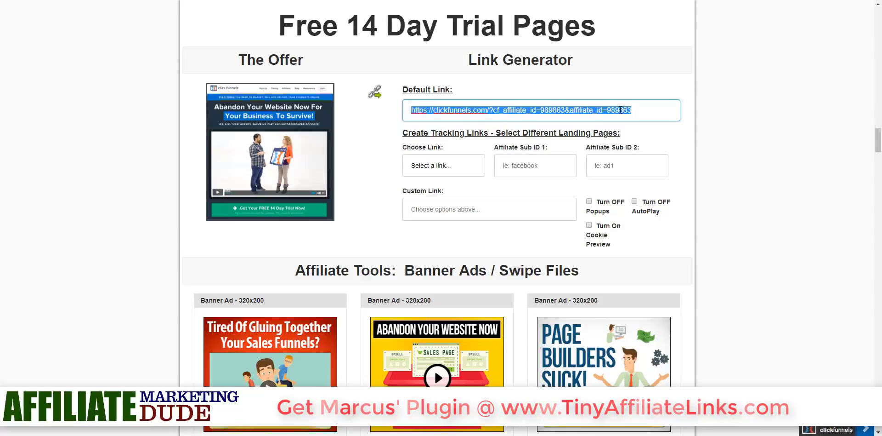
right_click(619, 110)
click(642, 130)
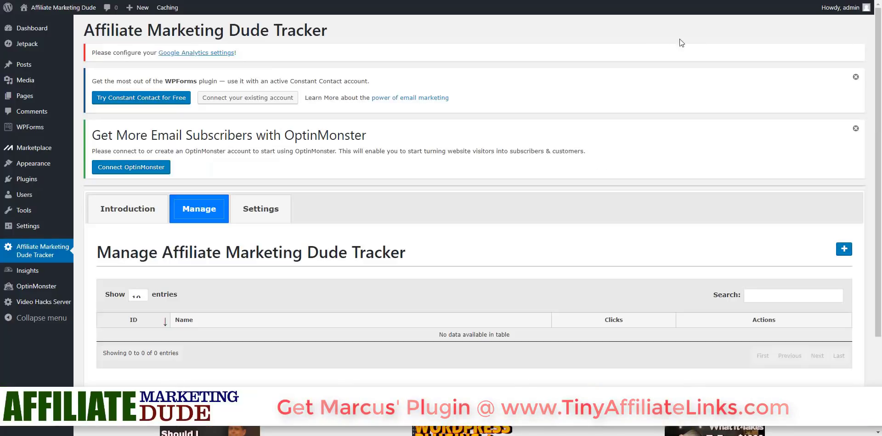
Step: Add a new tracker link named "Click Funnels" with the copied ClickFunnels affiliate link as the URL to shorten
scroll(604, 164, down, 2)
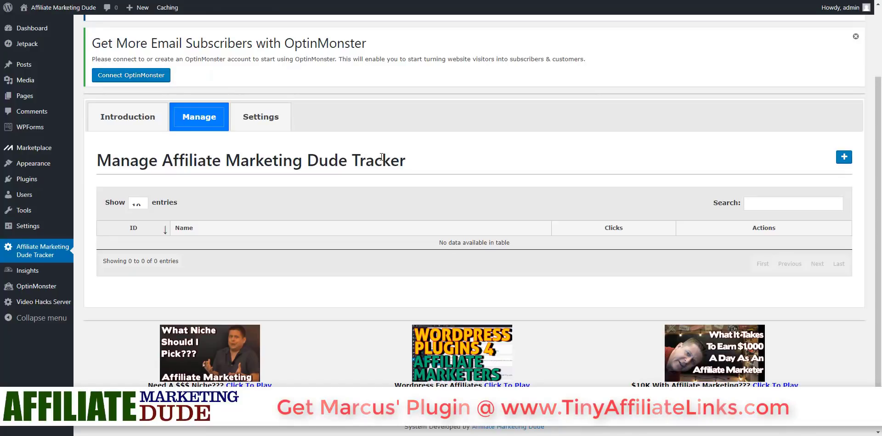
click(844, 157)
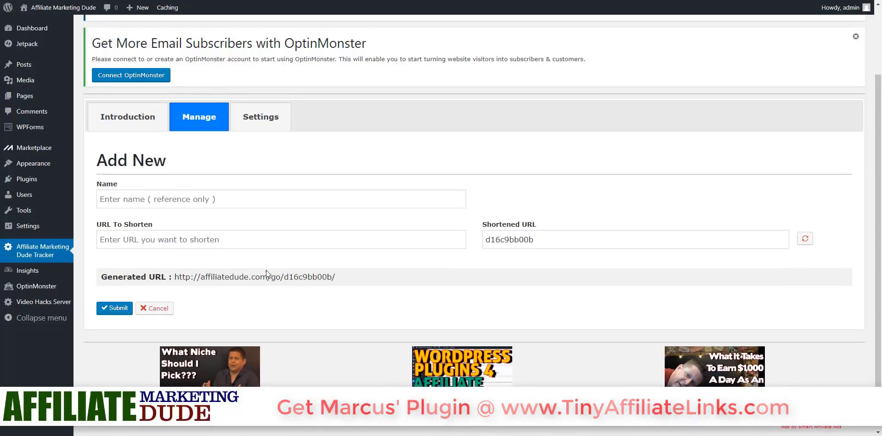
drag(271, 276, 281, 276)
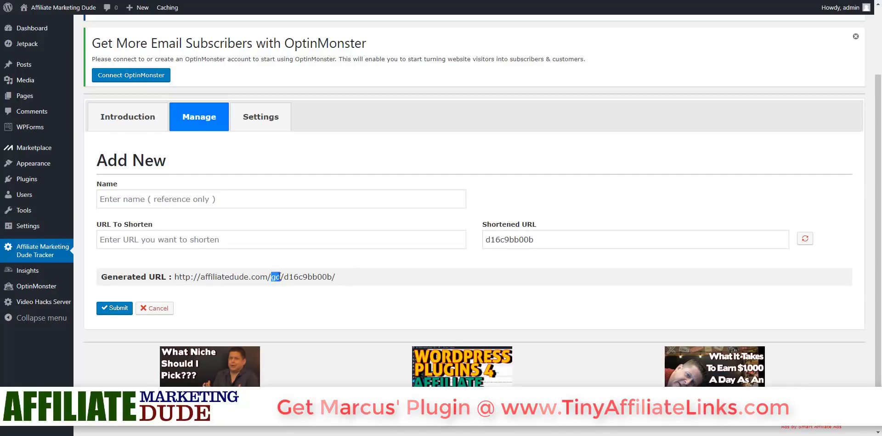
click(257, 205)
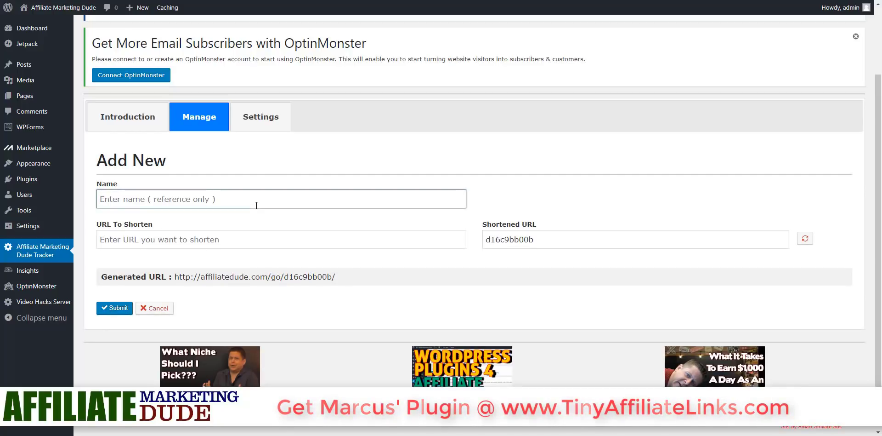
text(Click Funnels)
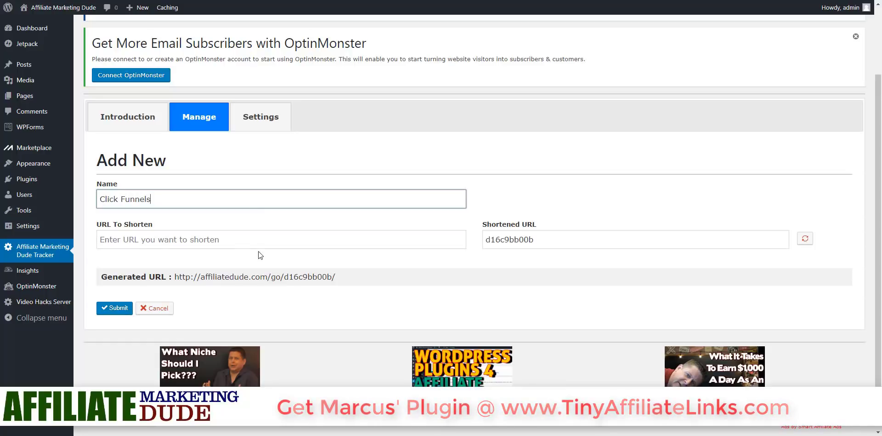
click(275, 242)
key(ctrl+v)
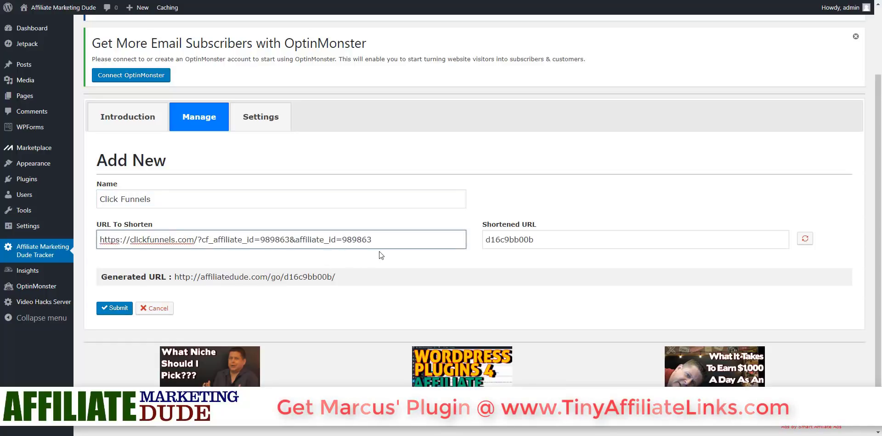
Step: Set the link's shortened URL to "clickfunnels" and submit the new entry
drag(538, 239, 484, 240)
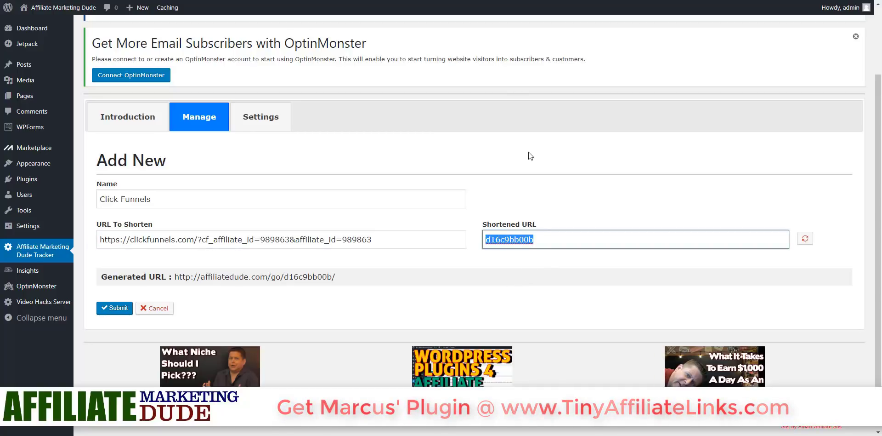
text(clickfu)
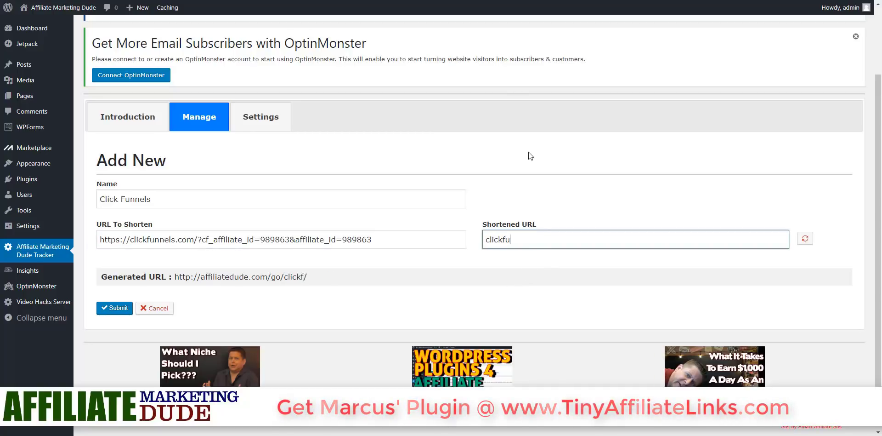
text(nnels)
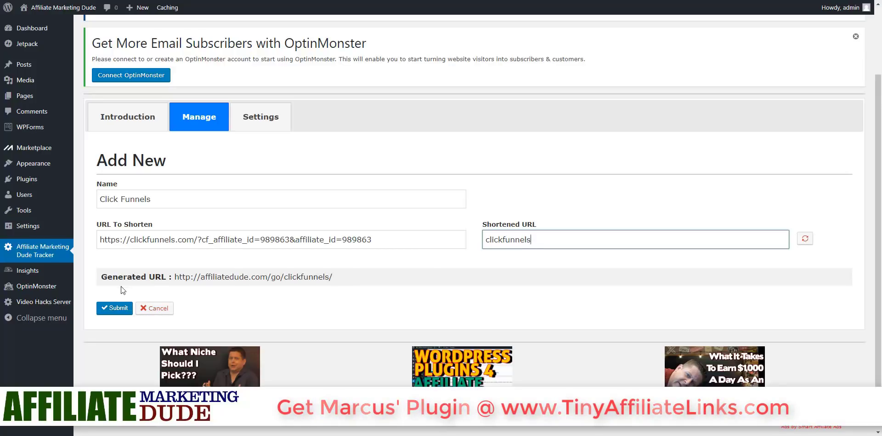
click(115, 308)
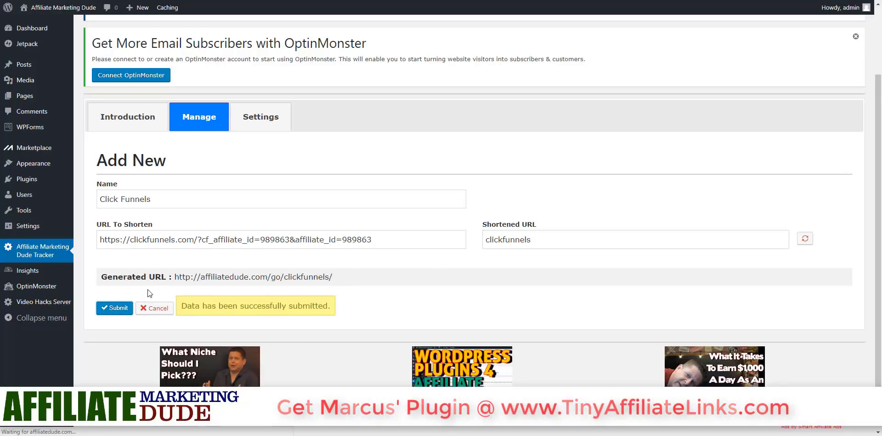
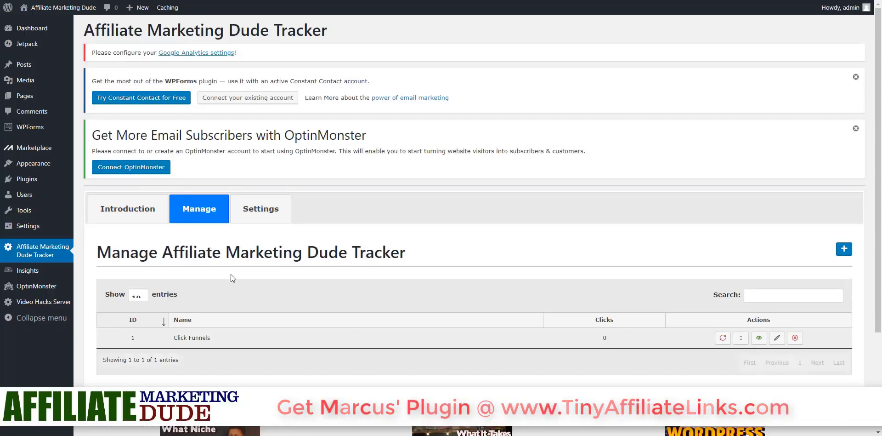
click(741, 246)
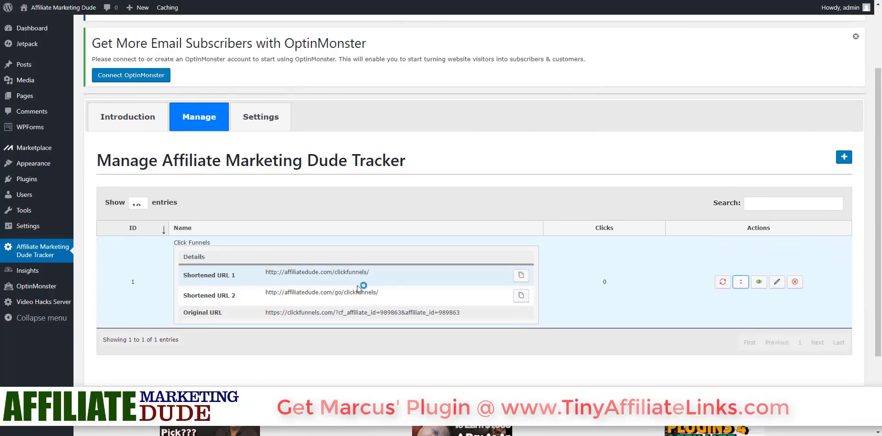
drag(371, 272, 266, 276)
key(ctrl+c)
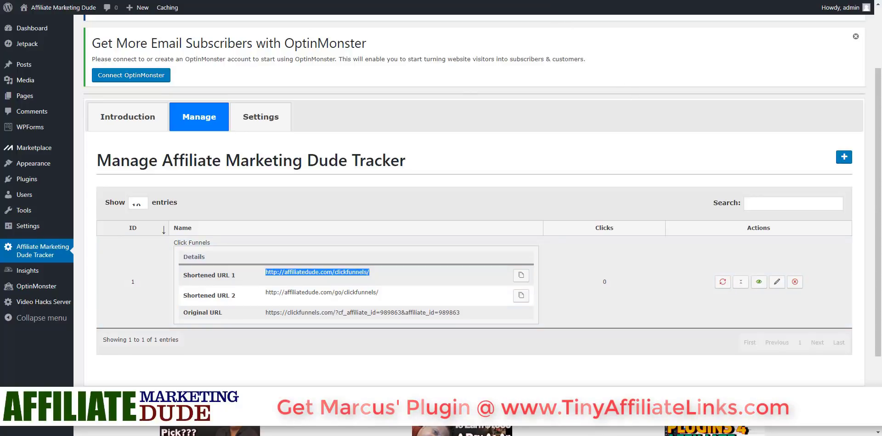
key(ctrl+t)
key(ctrl+v)
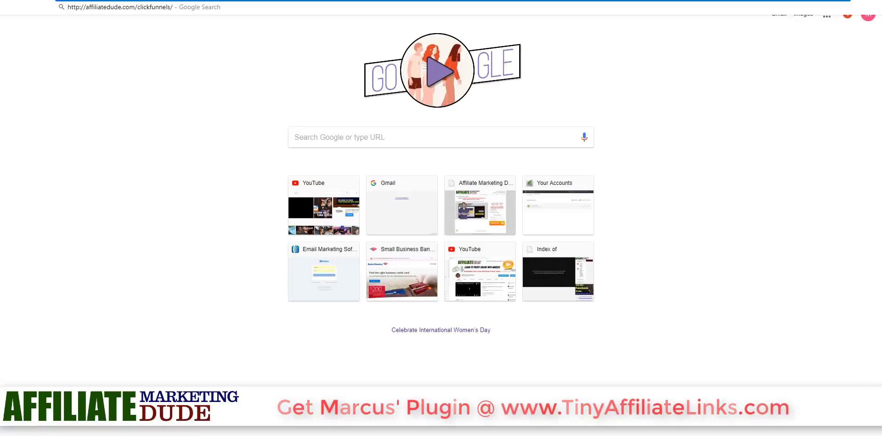
key(Return)
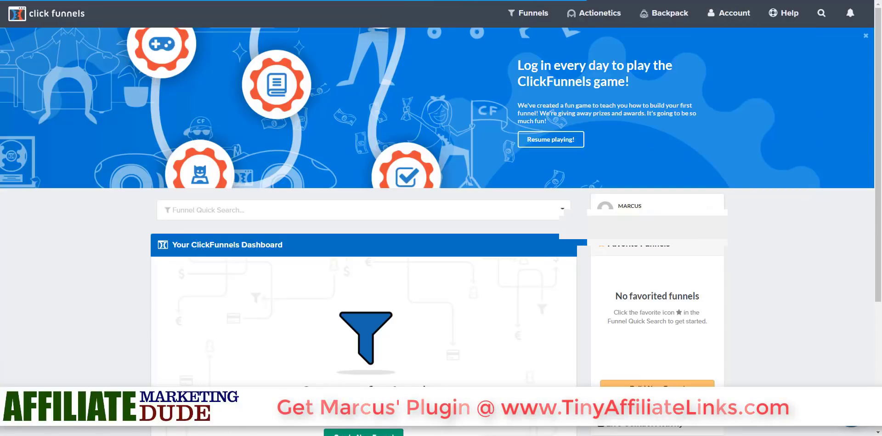
Step: Test the copied ClickFunnels short link in a separate Edge window, and return to the tracker's link list
key(ctrl+n)
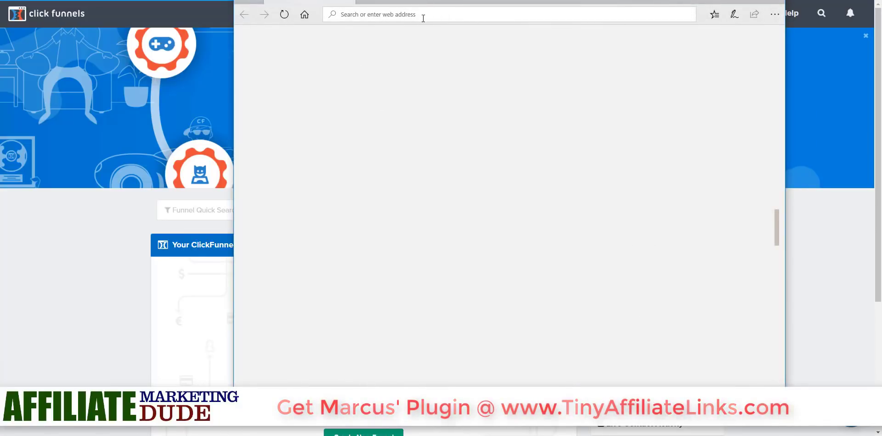
key(ctrl+v)
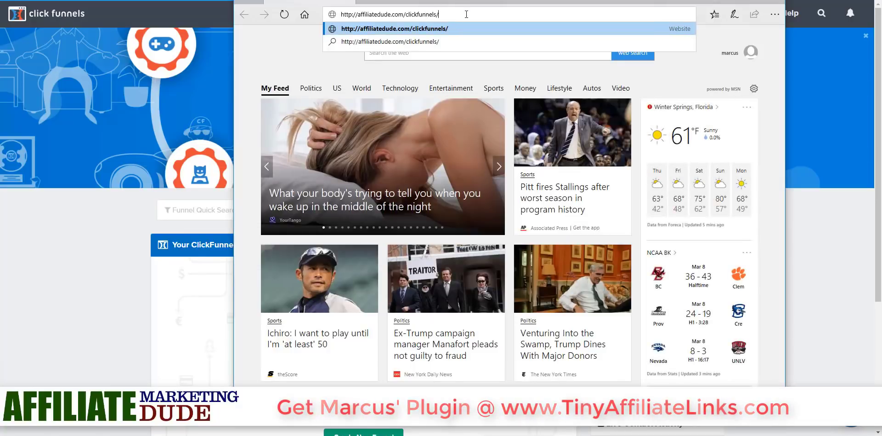
key(Return)
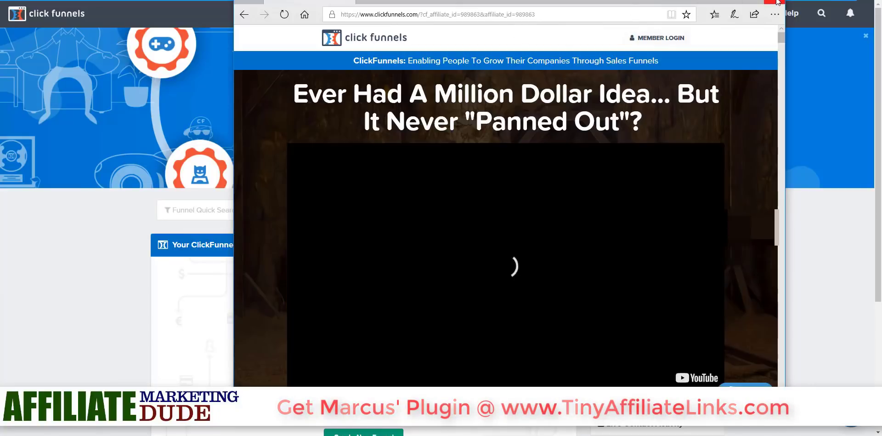
key(alt+Tab)
key(alt+Tab)
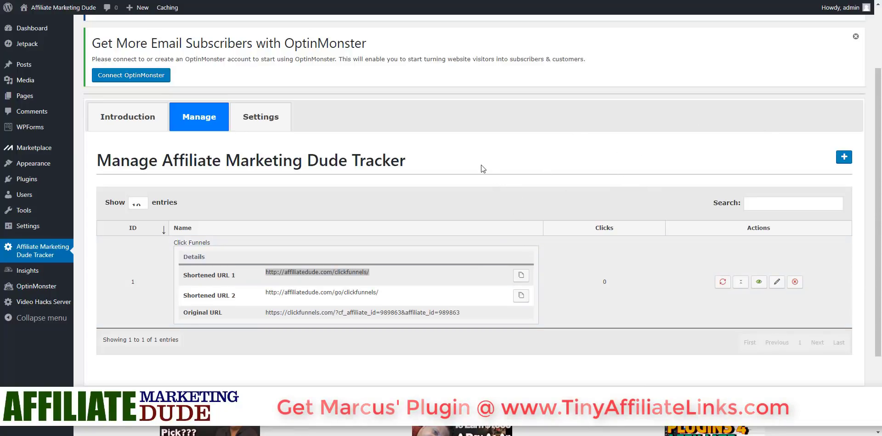
click(844, 158)
click(282, 194)
text(Hosting)
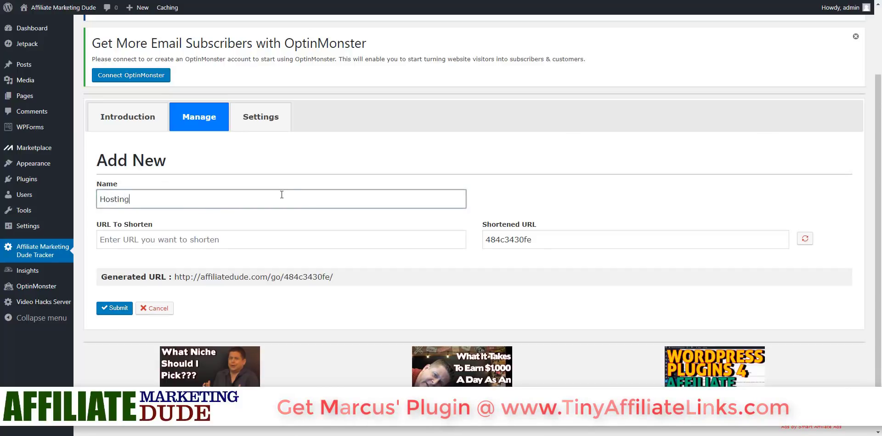
key(Tab)
text(www.bluehost.com/track/magicmarcus/)
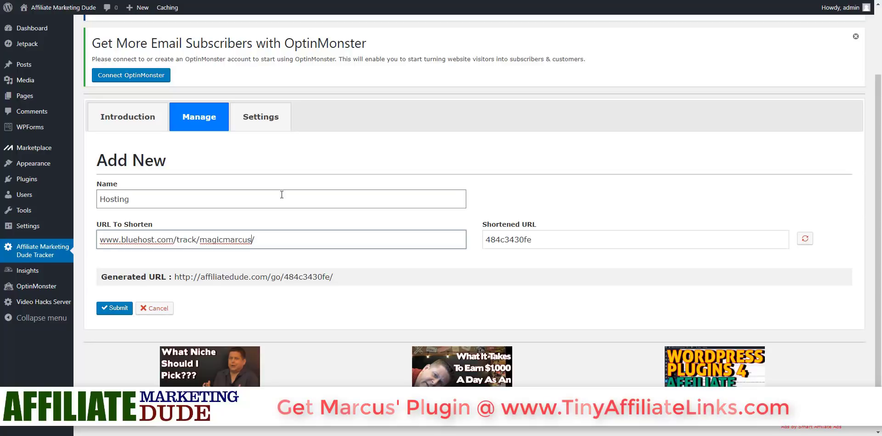
text(http://)
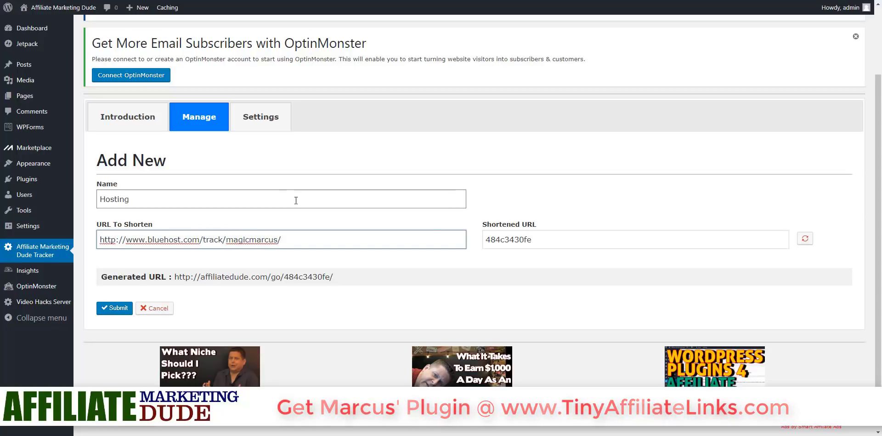
Step: Set the Hosting link's shortened URL to "host" and submit the new entry
key(Tab)
text(host)
key(BackSpace)
text(t)
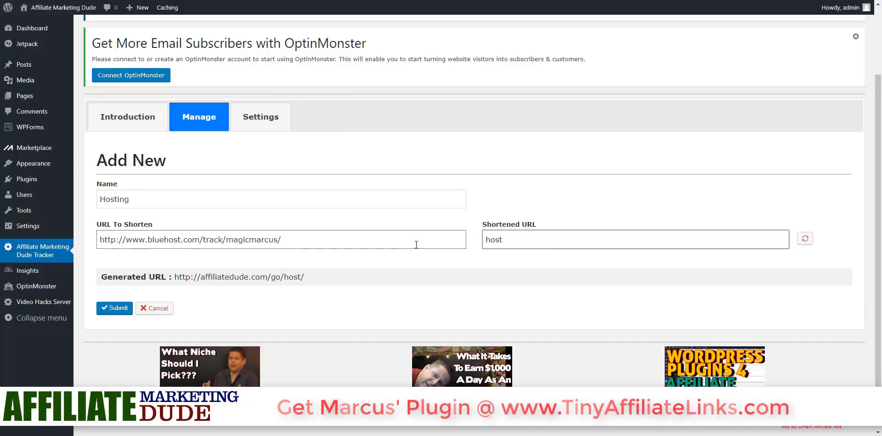
click(103, 313)
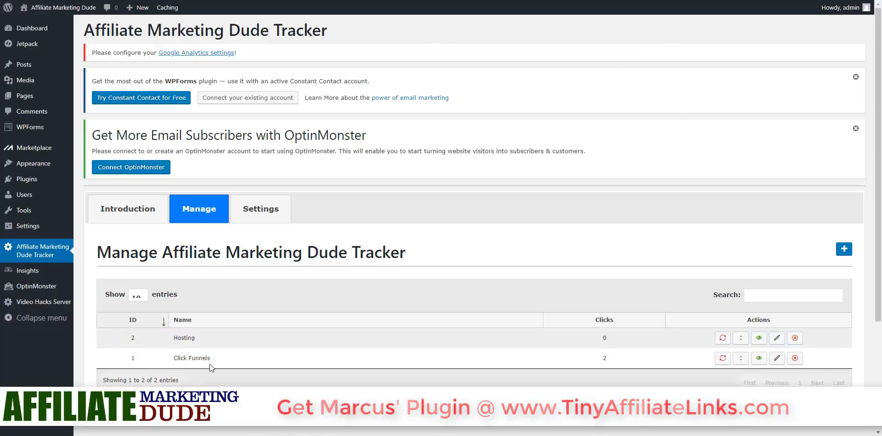
Step: Switch to an Edge window and load affiliatedude.com/host to test the Hosting link's redirect
text(www.bluehost.com/track/magicmarcus/)
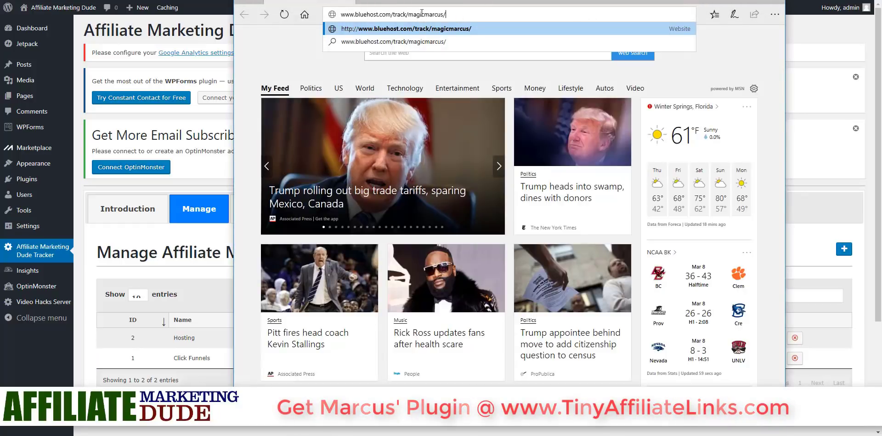
key(ctrl+a)
text(affiliatedude.com/hoi)
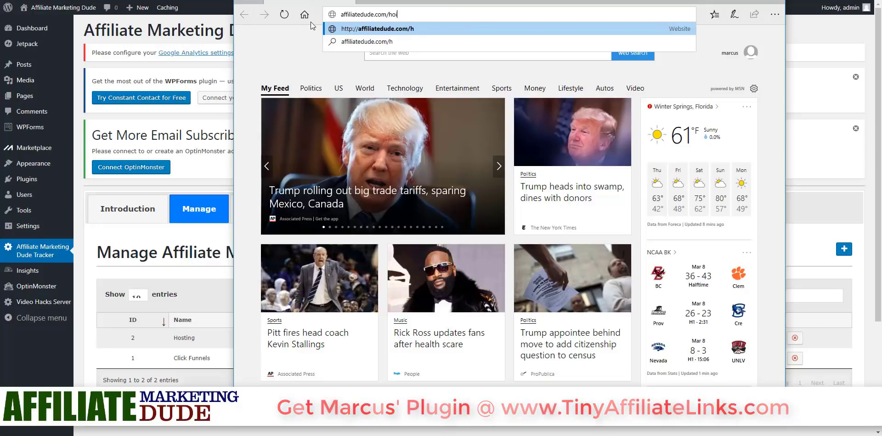
key(BackSpace)
text(st)
key(Return)
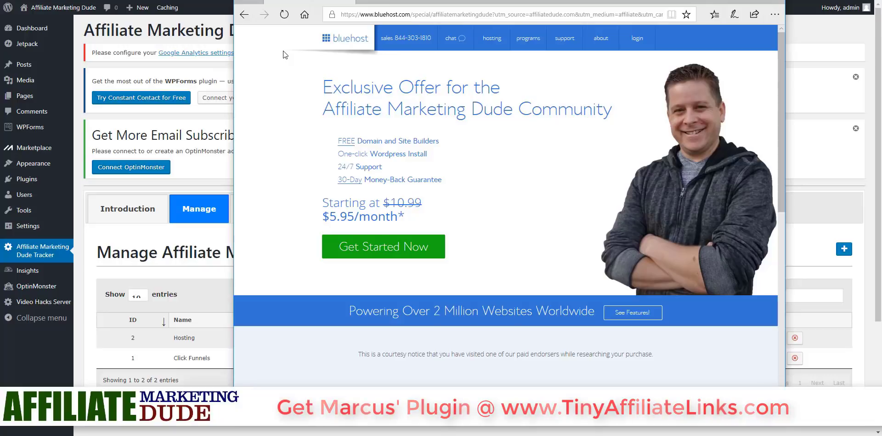
Step: Return to the tracker's link list and reload it to check the click counts
click(814, 67)
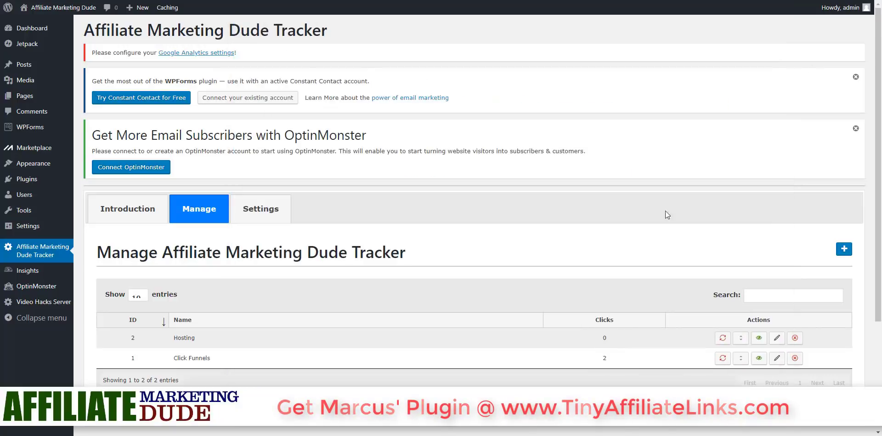
right_click(519, 233)
click(533, 262)
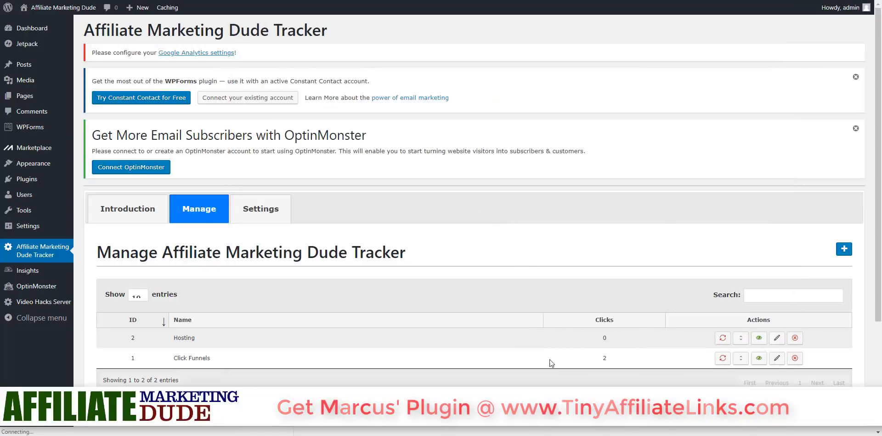
scroll(618, 342, down, 2)
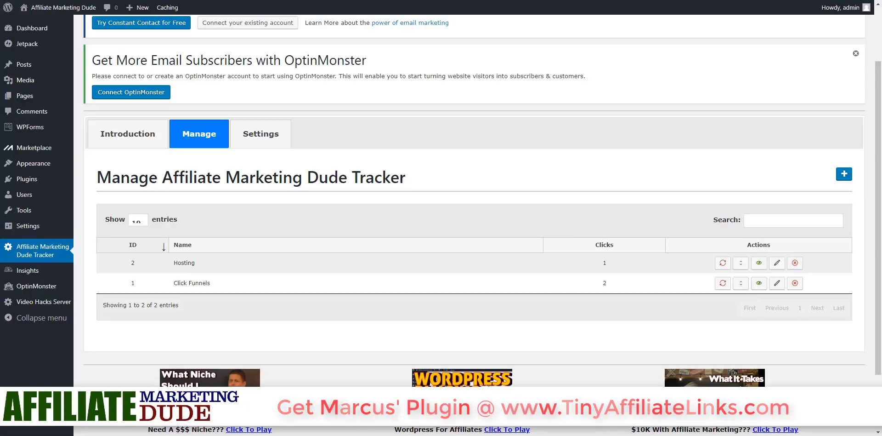
click(844, 173)
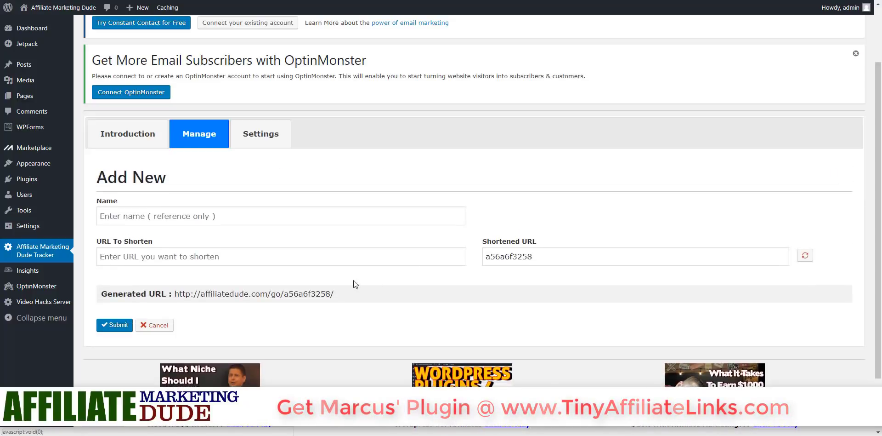
click(238, 220)
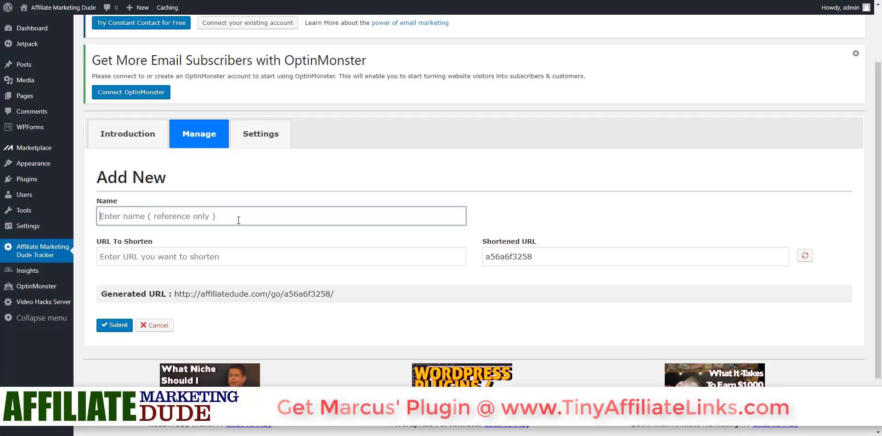
text(link)
key(Tab)
text(tinyaffiliatelink.com)
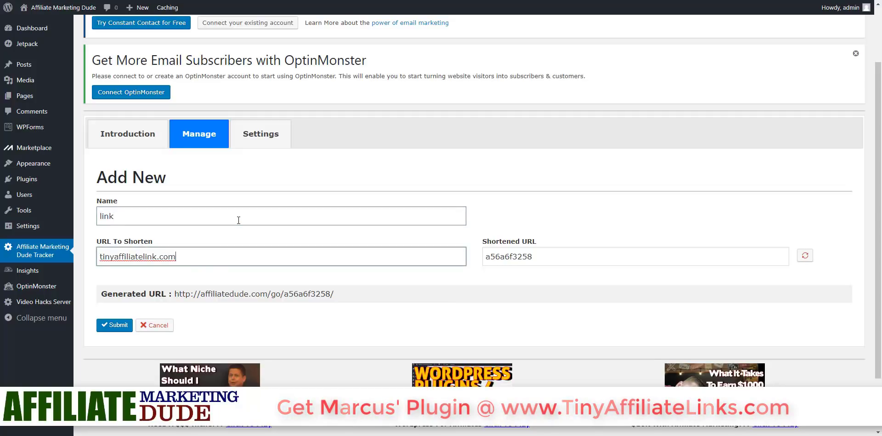
click(101, 258)
text(http:)
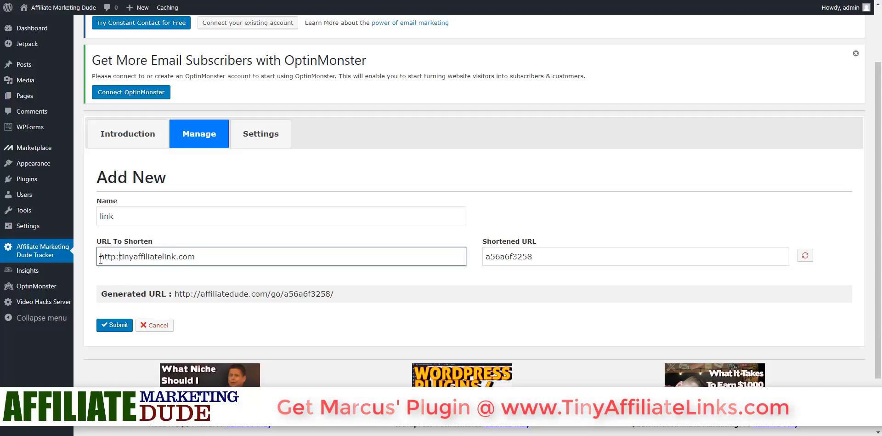
text(///)
key(BackSpace)
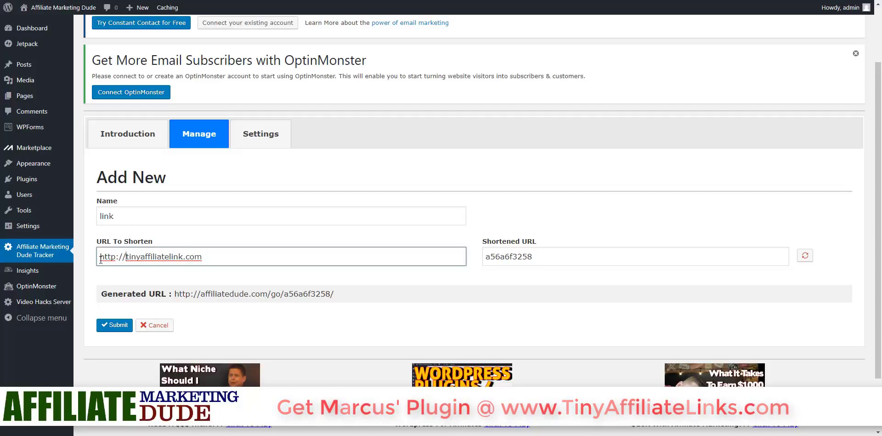
Step: Set the new entry's shortened URL to "link" and submit it
double_click(518, 256)
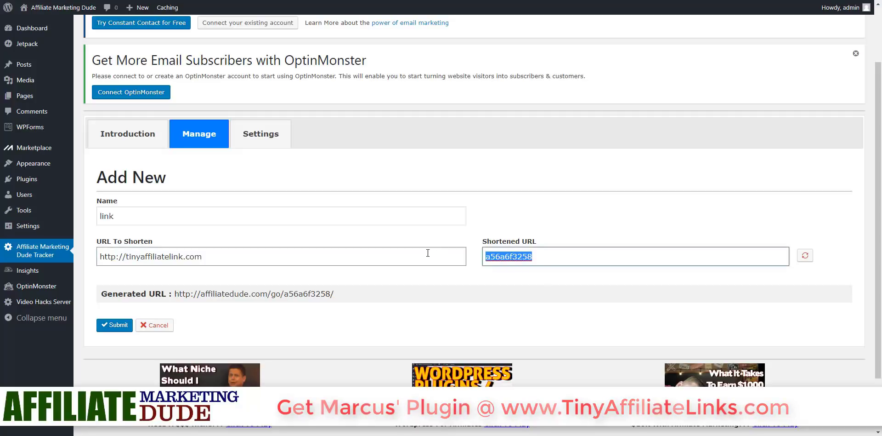
text(link)
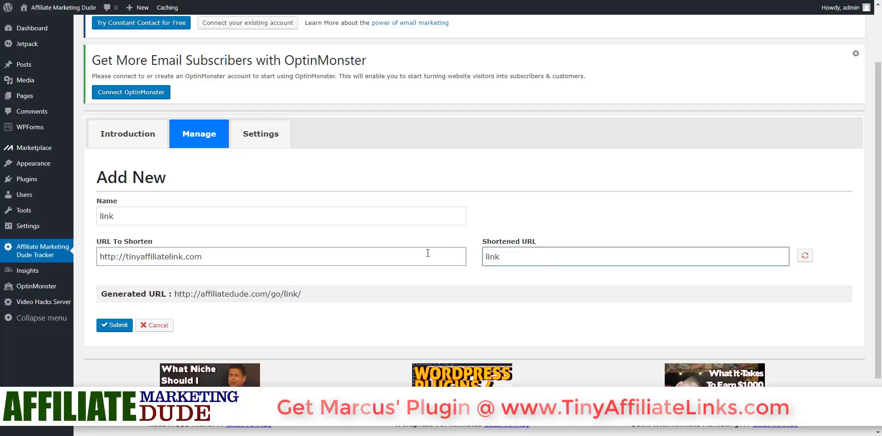
click(99, 328)
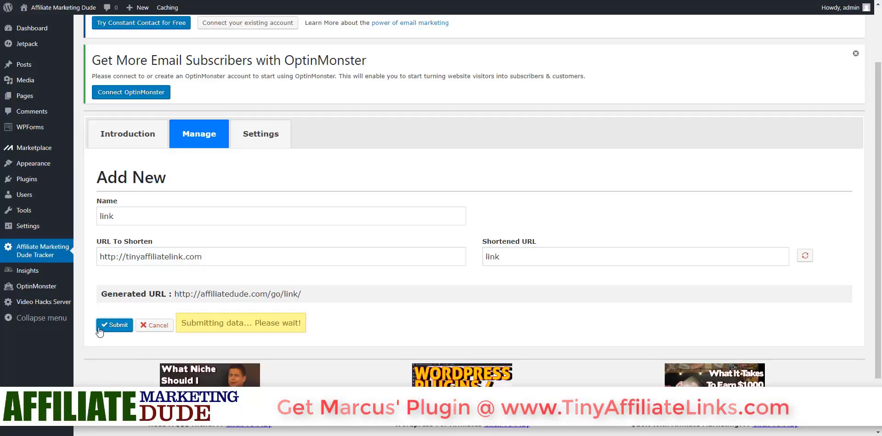